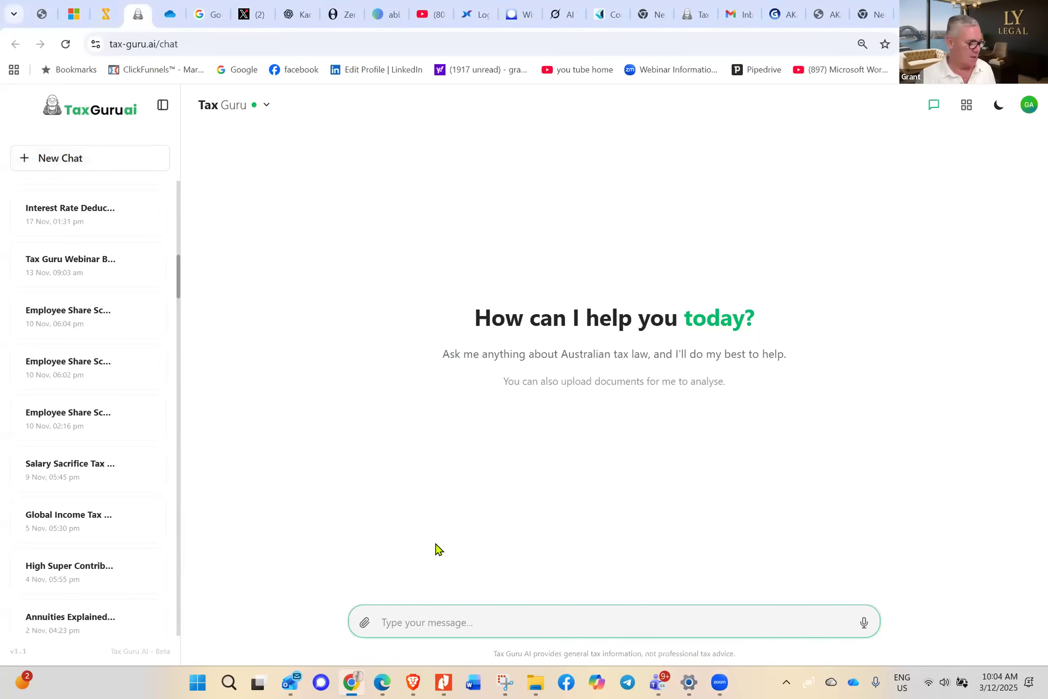
# - Paste the prepared ESS staff strategy paper question into Tax Guru AI, review it and send it
pyautogui.hotkey('ctrl', 'v')
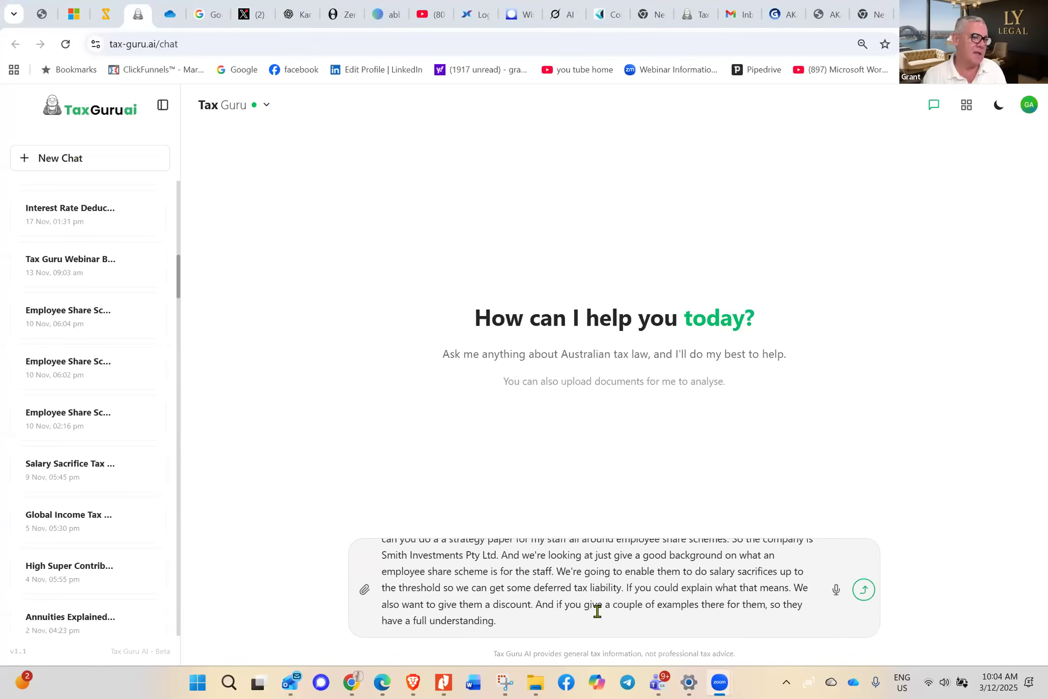
pyautogui.click(620, 618)
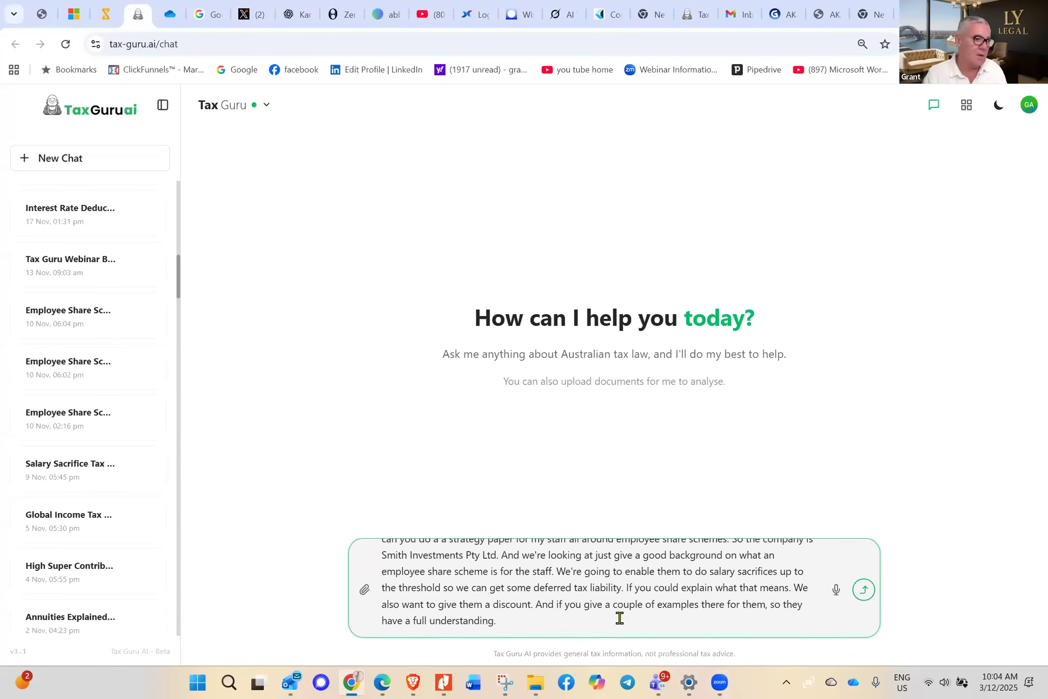
pyautogui.press('Up')
pyautogui.press('Up')
pyautogui.press('Up')
pyautogui.press('Up')
pyautogui.press('Up')
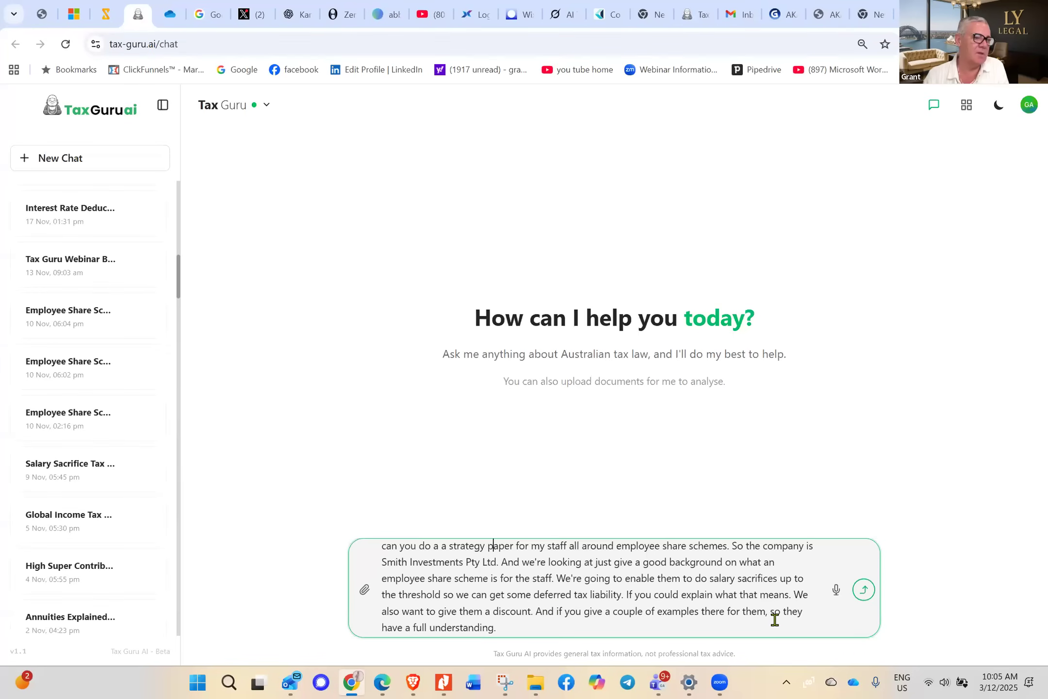
pyautogui.click(865, 591)
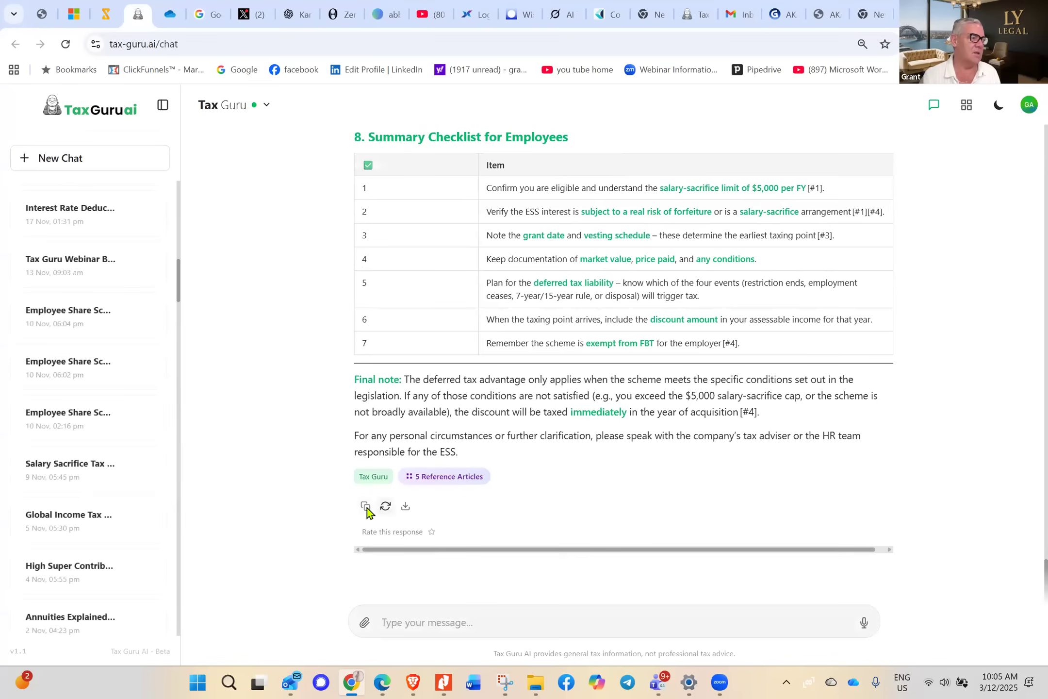
# - Copy Tax Guru's ESS strategy paper answer and return to the Gamma dashboard in the other tab
pyautogui.click(366, 507)
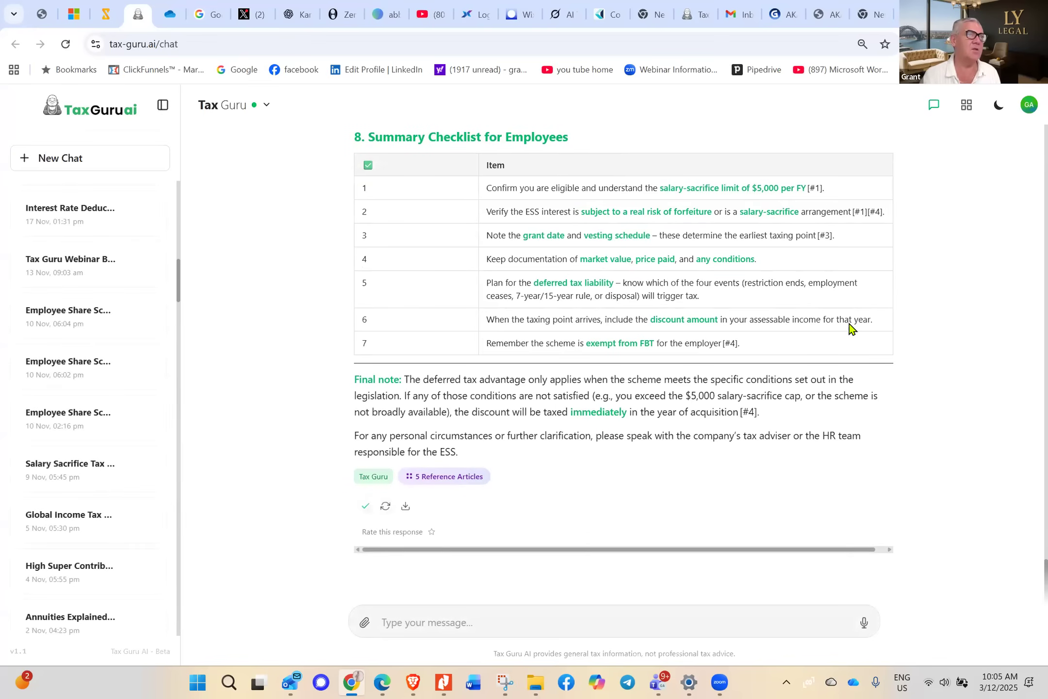
pyautogui.click(778, 8)
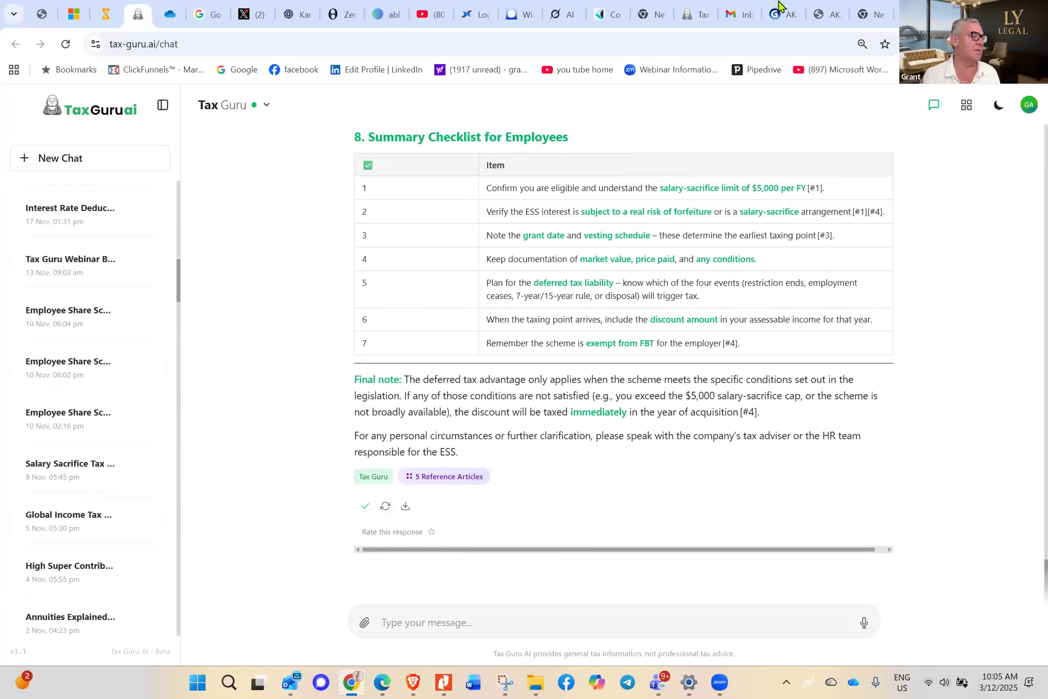
pyautogui.click(12, 100)
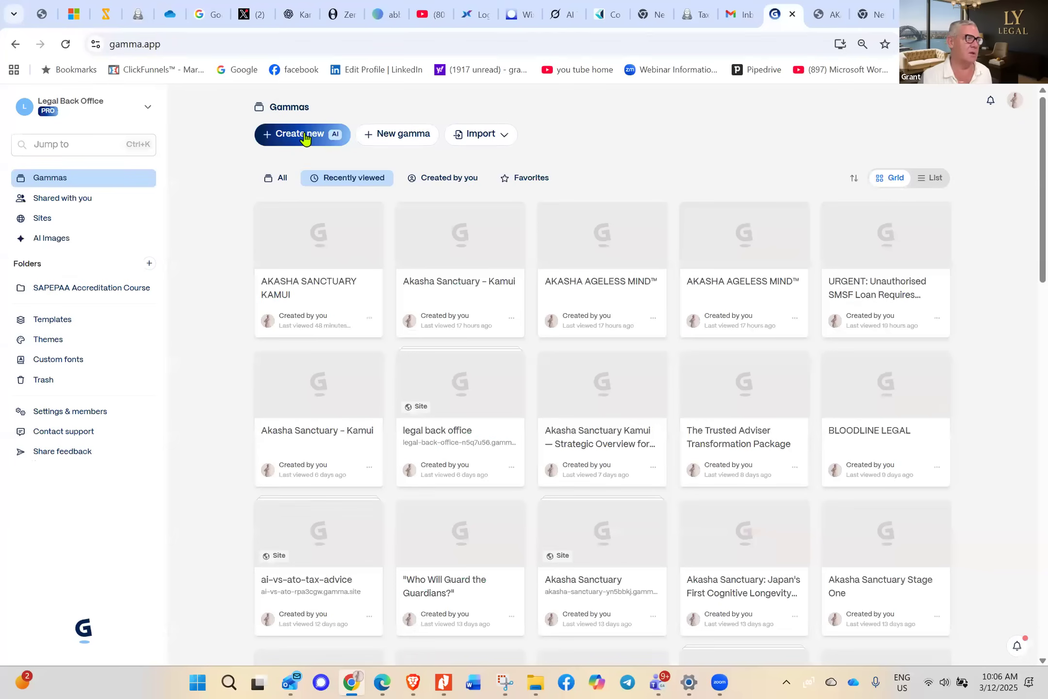
# - Start a new AI-generated gamma from a prompt, with Document as the output type
pyautogui.click(305, 139)
pyautogui.click(312, 295)
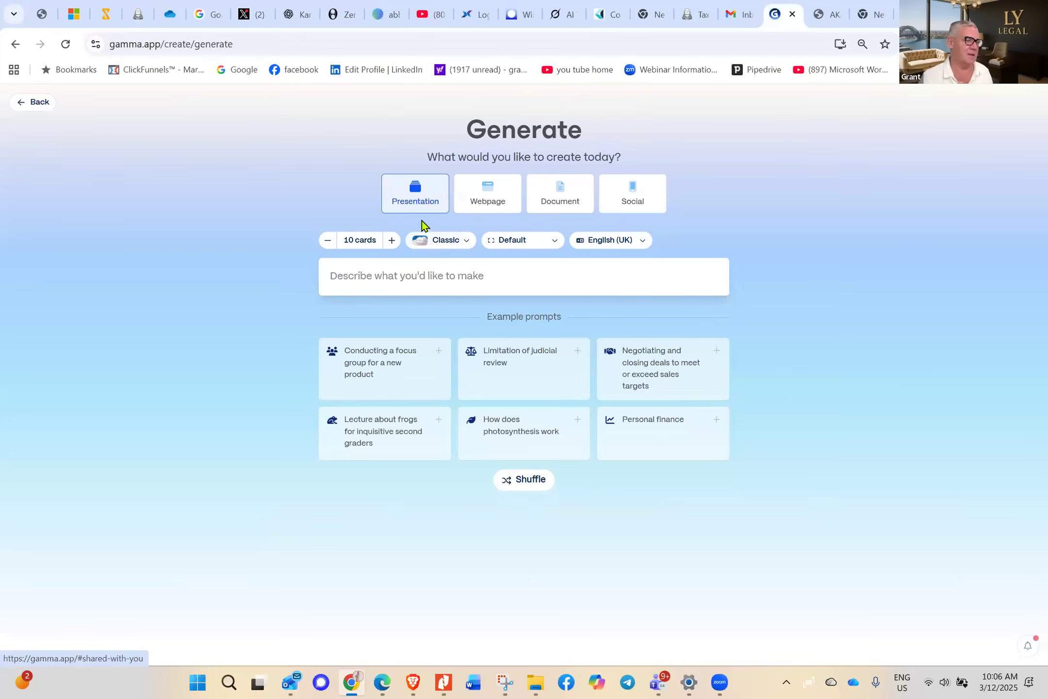
pyautogui.click(566, 199)
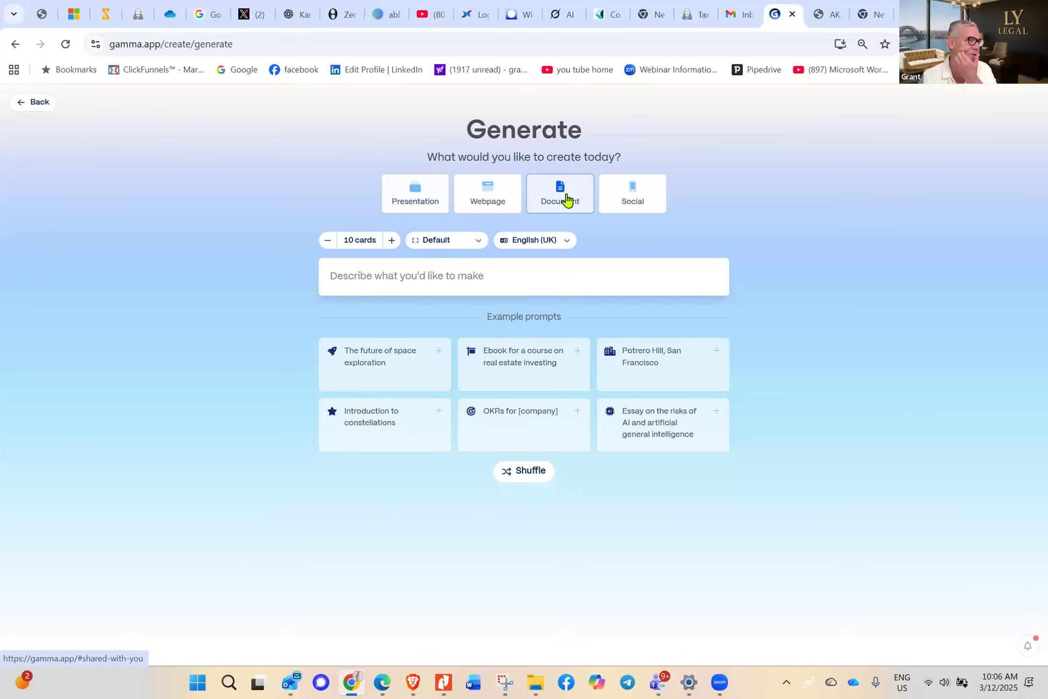
# - Paste the copied Smith Investments ESS strategy paper as the prompt and open the prompt editor
pyautogui.click(492, 273)
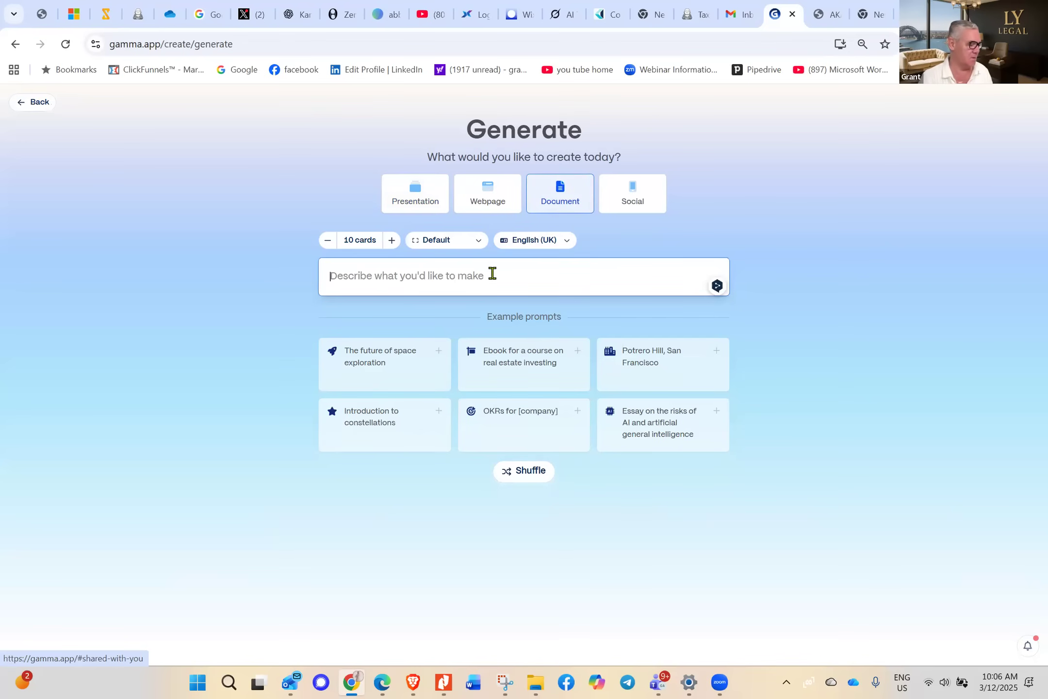
pyautogui.hotkey('ctrl', 'v')
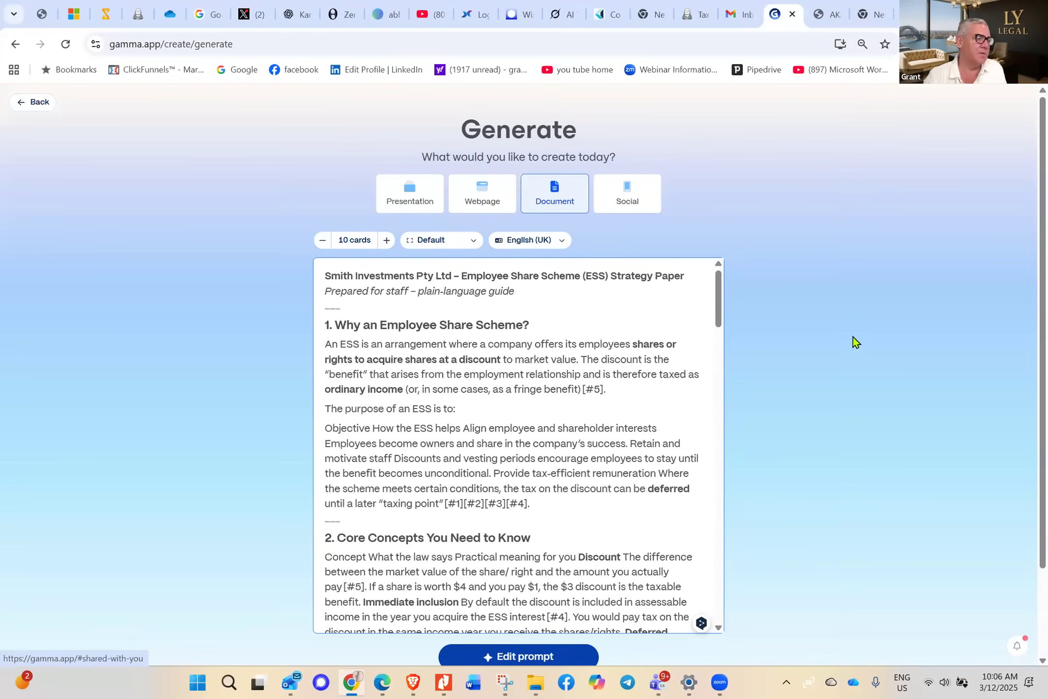
pyautogui.scroll(-2, 714, 602)
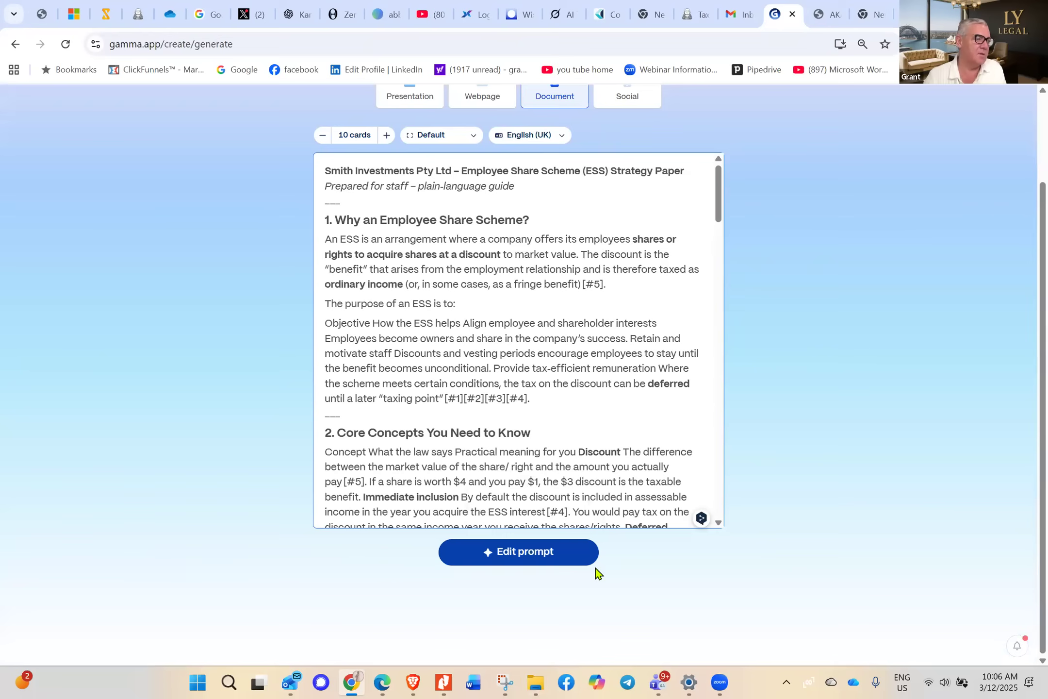
pyautogui.click(541, 563)
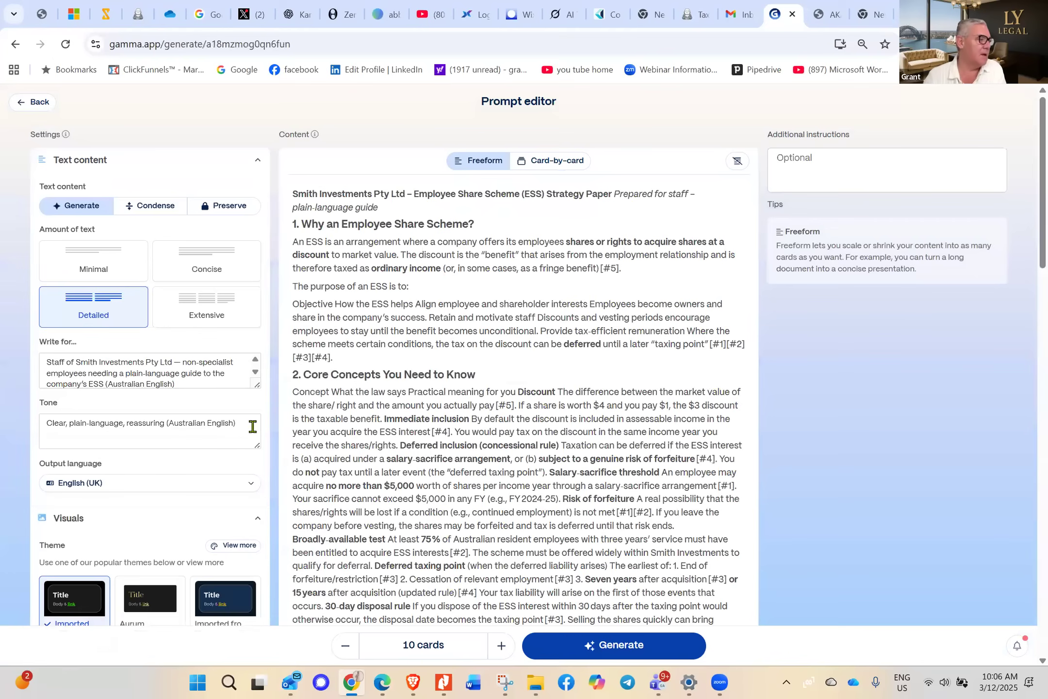
# - Generate the guide as a 10-card Document with Detailed text in English (UK)
pyautogui.scroll(-4, 188, 477)
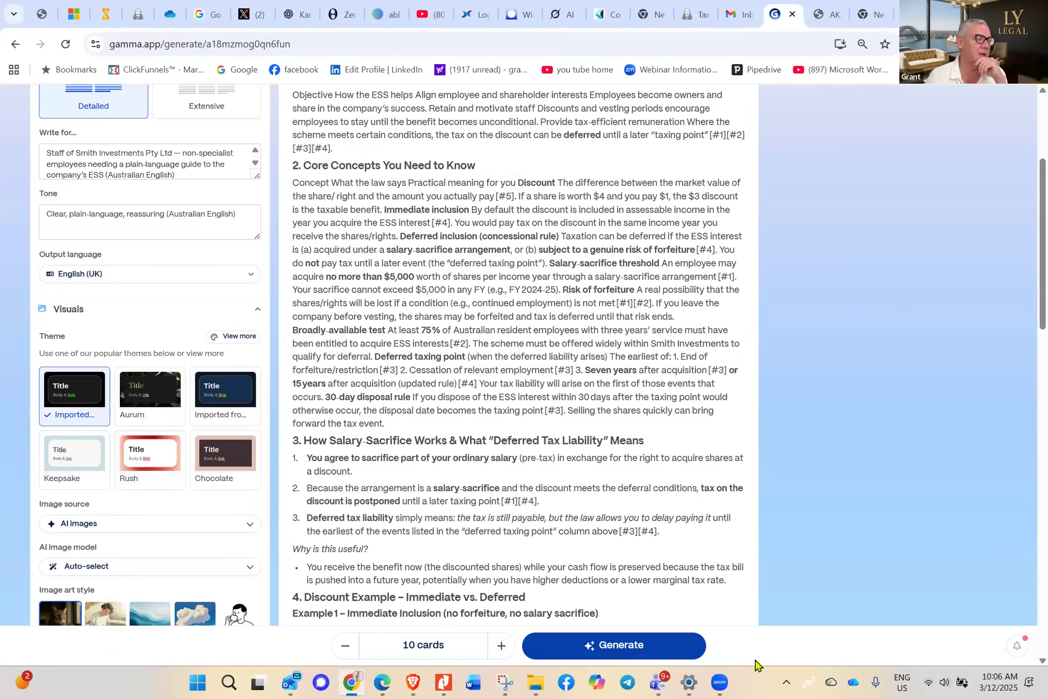
pyautogui.click(613, 647)
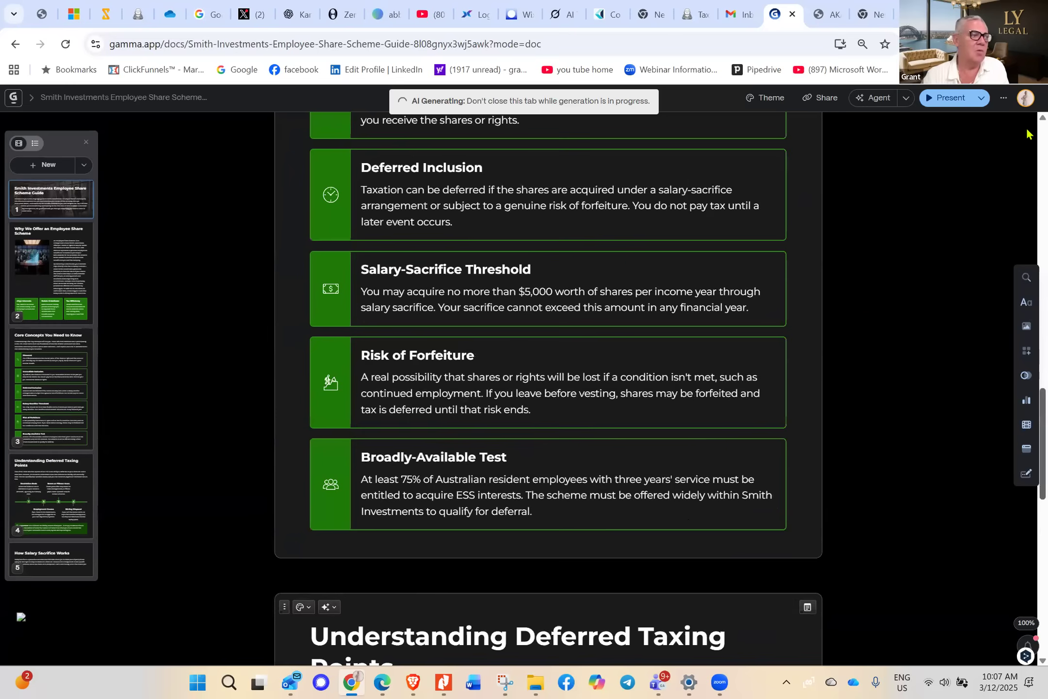
# - Scroll from the top down through the generated guide's cards while later sections keep generating
pyautogui.hotkey('ctrl', 'Home')
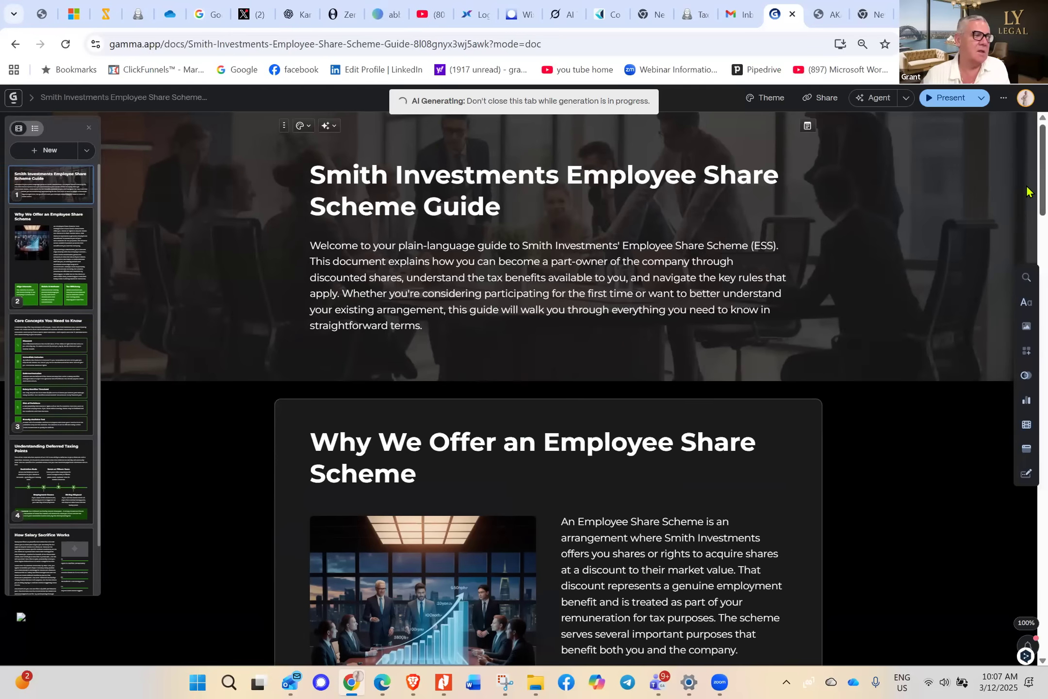
pyautogui.scroll(-2, 1027, 191)
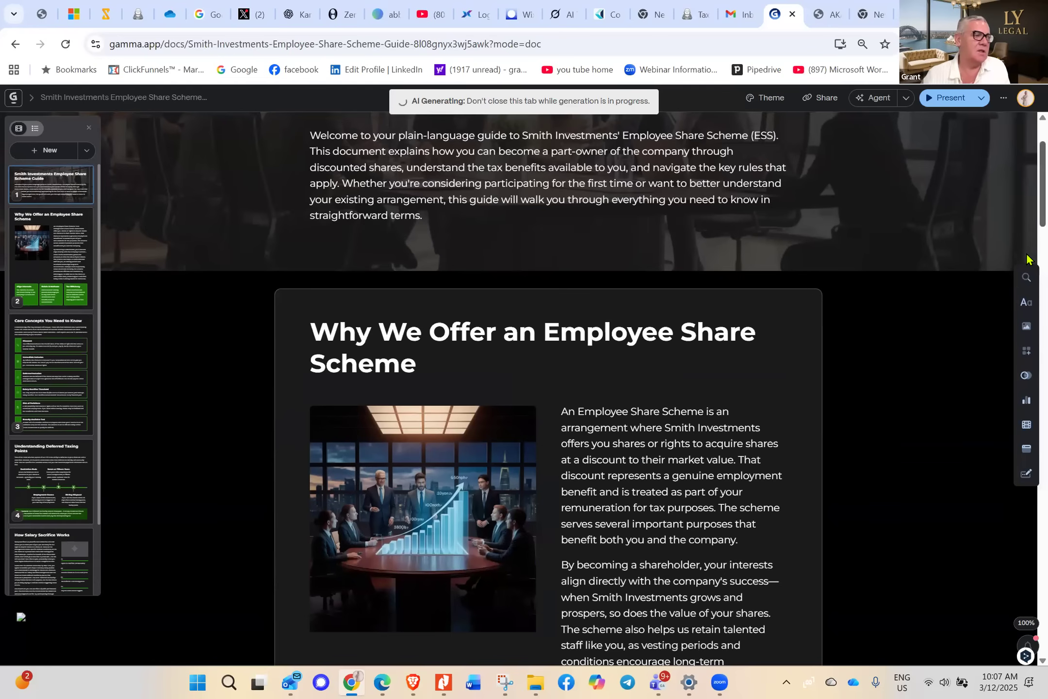
pyautogui.scroll(-8, 1027, 264)
pyautogui.scroll(-3, 1027, 321)
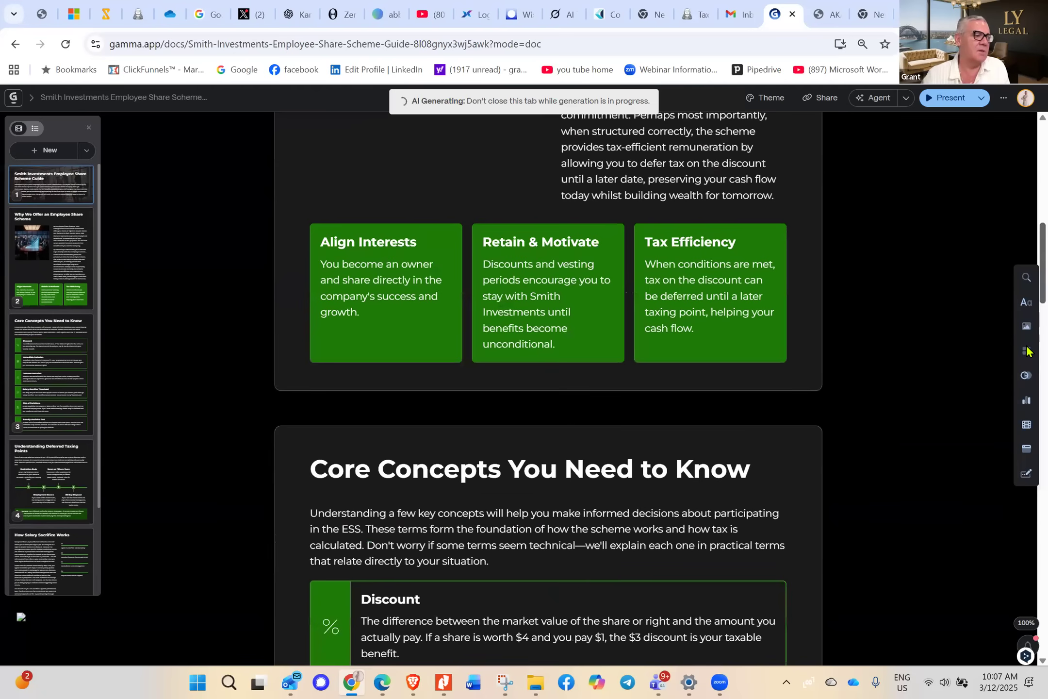
pyautogui.scroll(-15, 1027, 350)
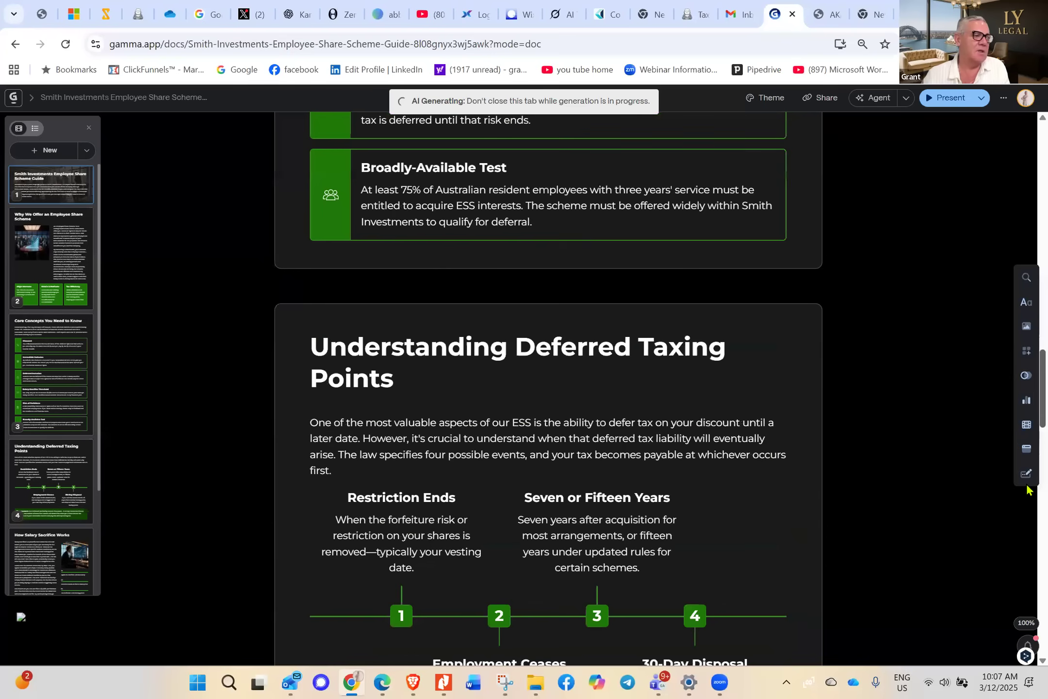
pyautogui.scroll(-1, 1027, 490)
pyautogui.scroll(-10, 1027, 527)
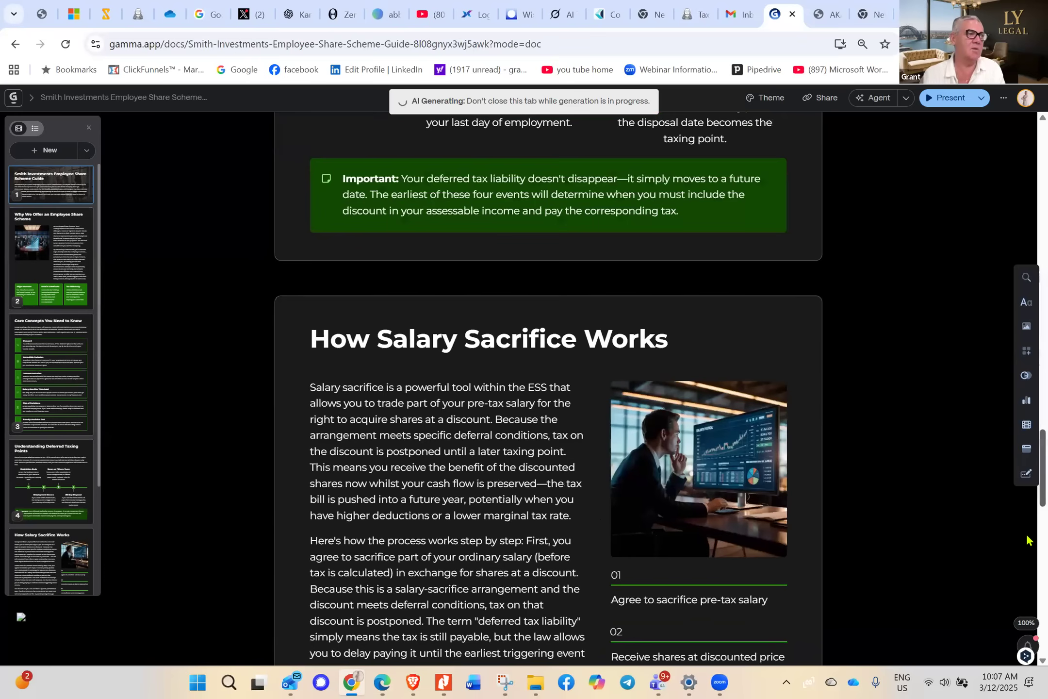
pyautogui.scroll(-3, 1027, 536)
pyautogui.scroll(-1, 1027, 538)
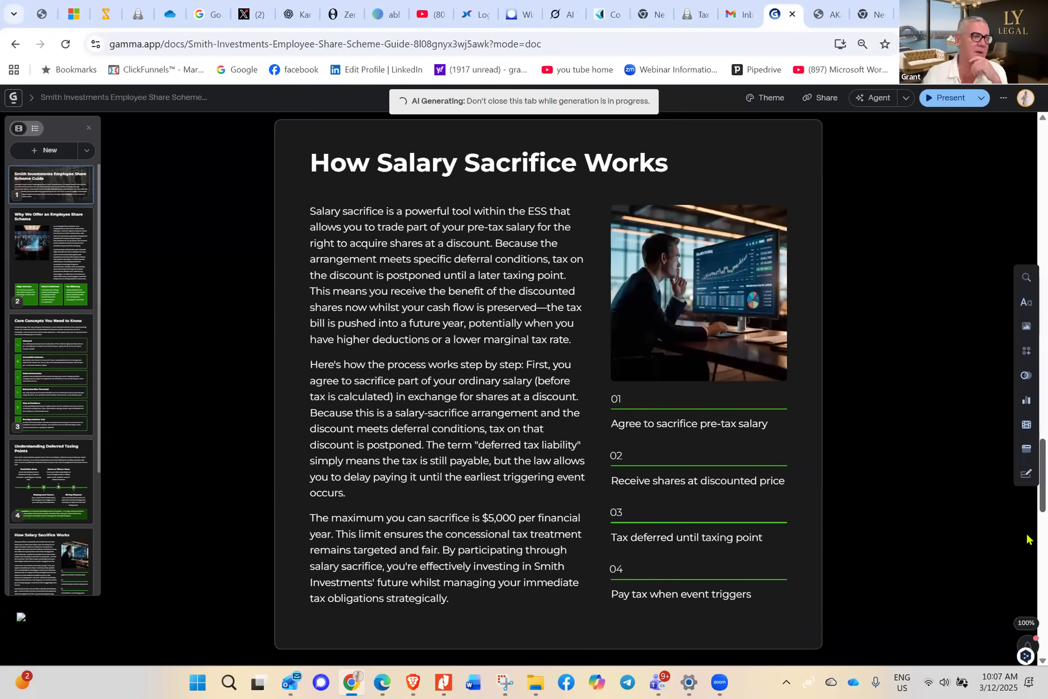
pyautogui.scroll(-1, 1027, 572)
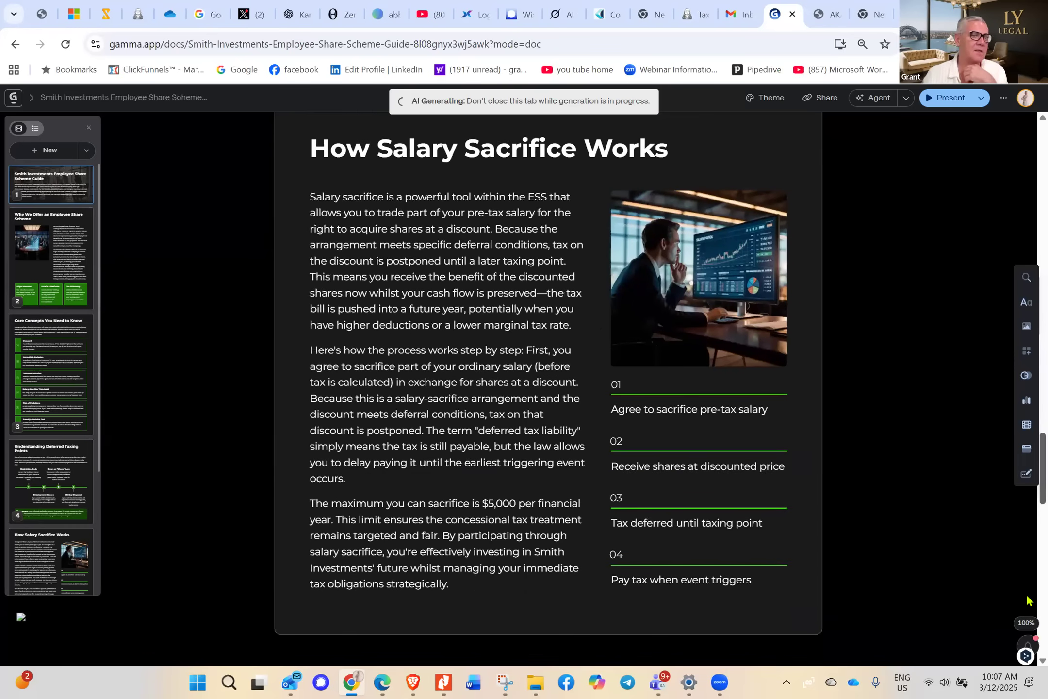
pyautogui.scroll(-6, 1027, 601)
pyautogui.scroll(-8, 1027, 627)
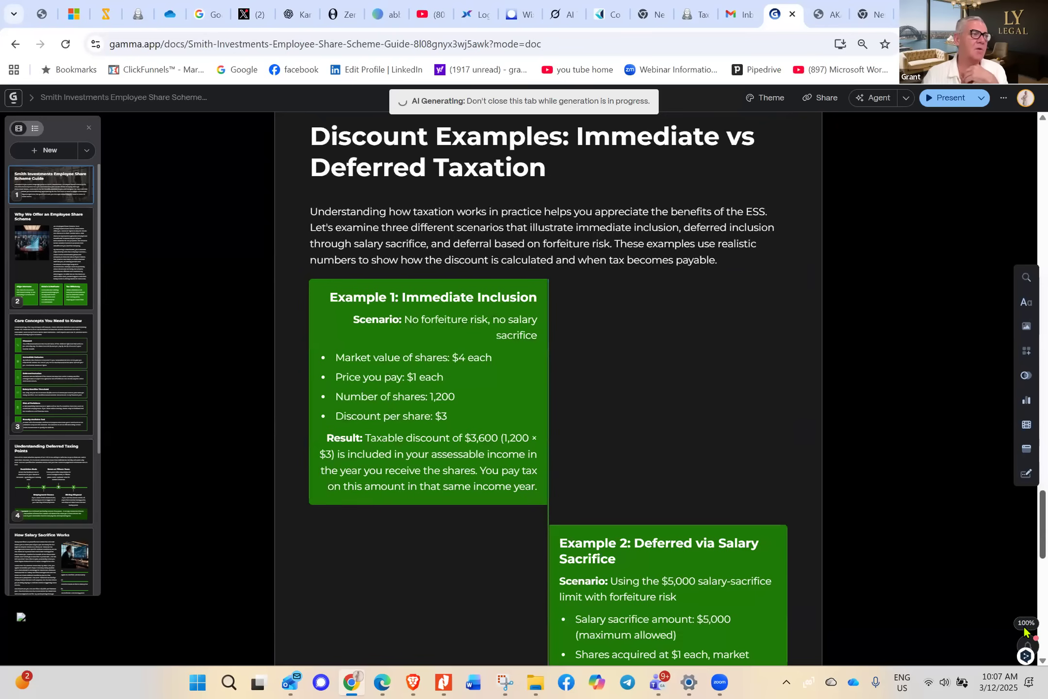
pyautogui.scroll(-2, 1025, 636)
pyautogui.scroll(-1, 1022, 663)
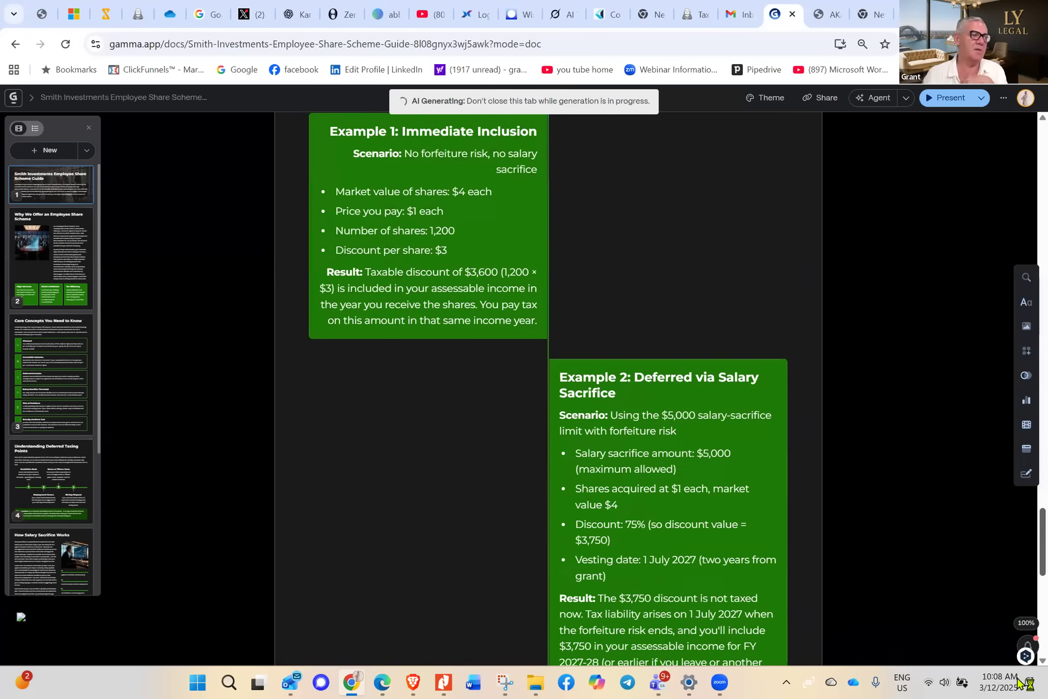
pyautogui.scroll(-6, 1021, 679)
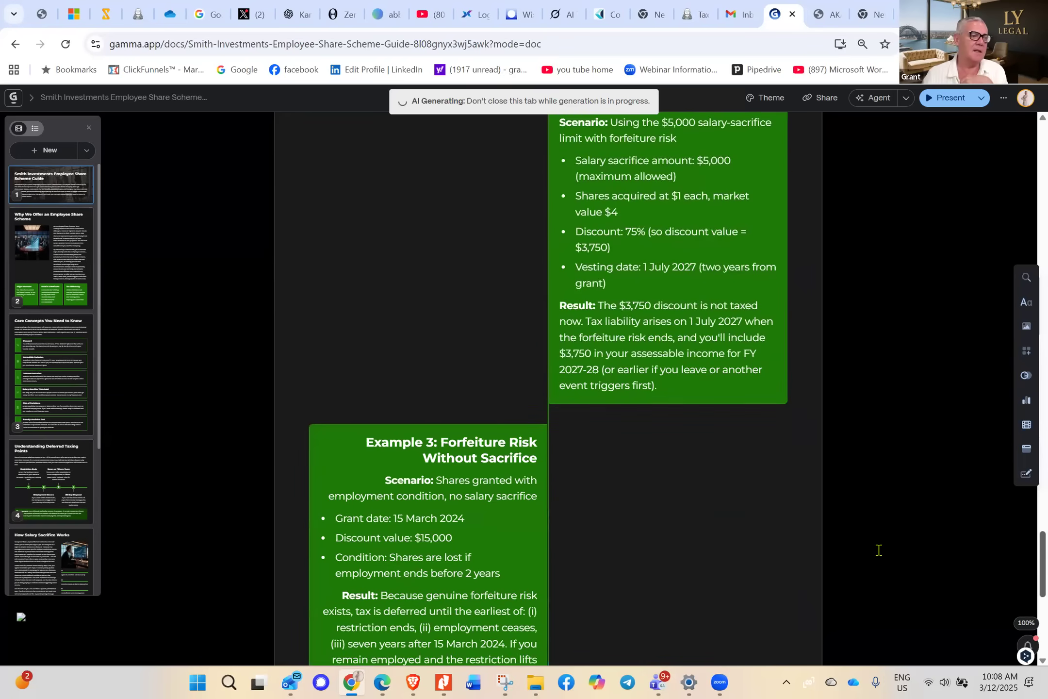
pyautogui.scroll(-4, 879, 550)
pyautogui.scroll(-7, 895, 527)
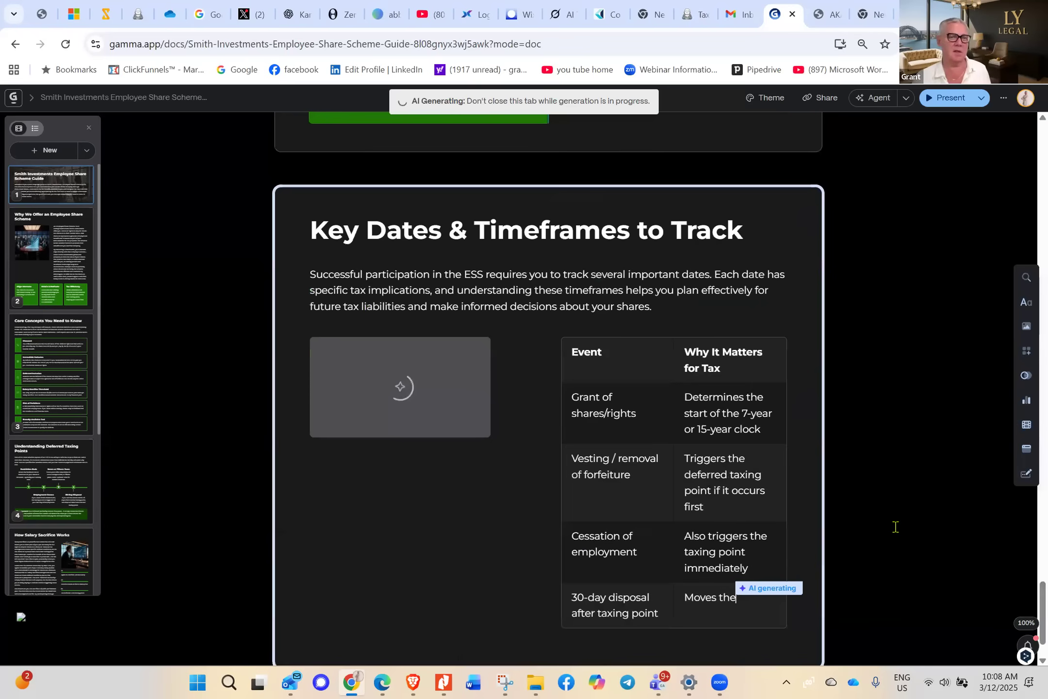